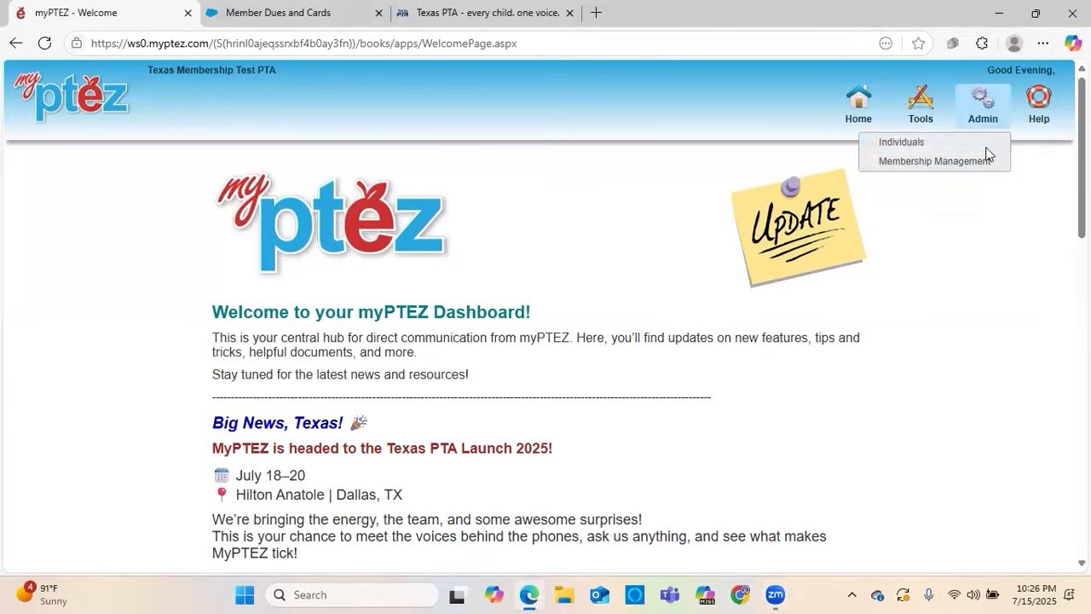
Export the dues summary from Membership Management as CSV for 08/1/24 through 8/31/24, and close the export dialog
{"action": "left_click", "coordinate": [984, 160]}
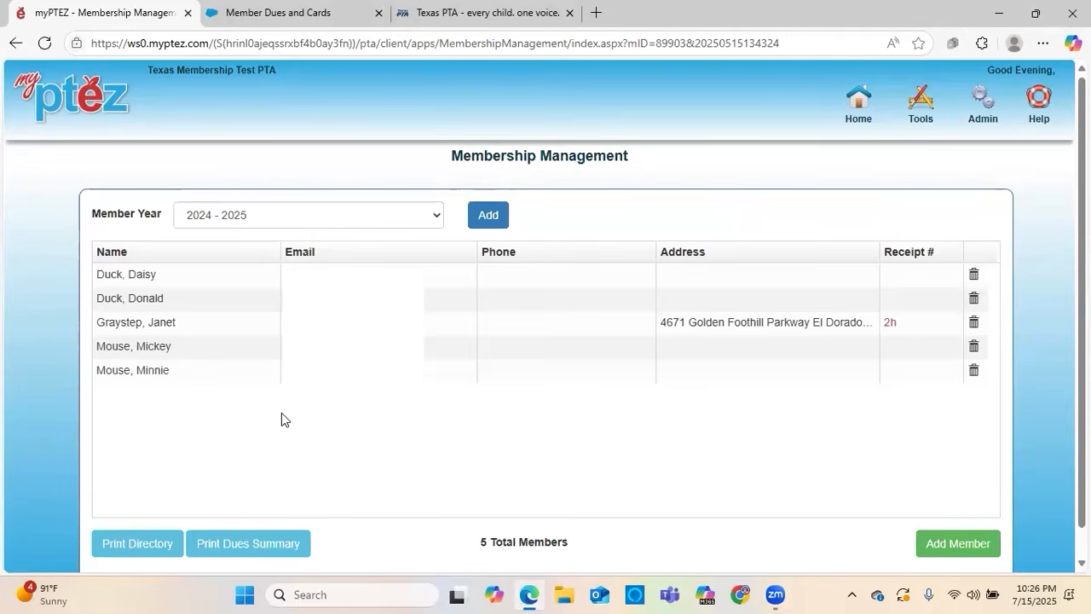
{"action": "left_click", "coordinate": [255, 550]}
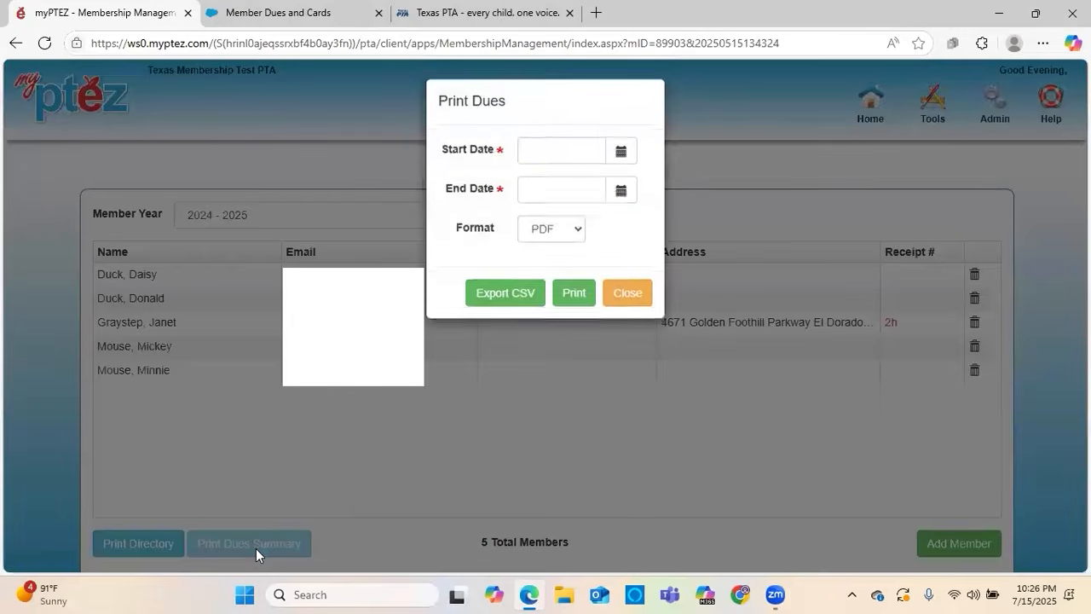
{"action": "left_click", "coordinate": [583, 156]}
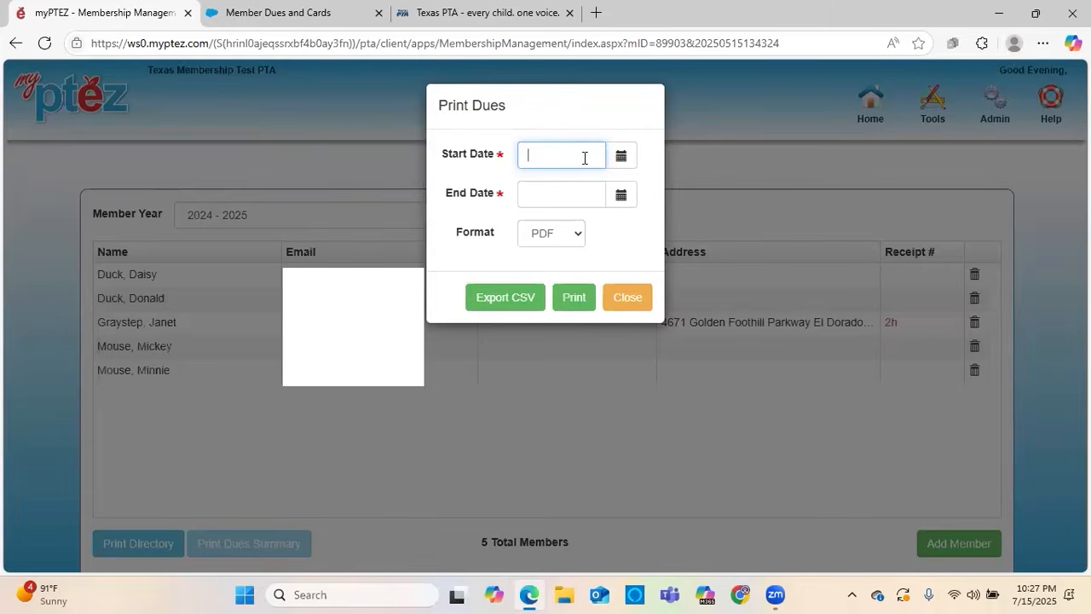
{"action": "type", "text": "08/1/24"}
{"action": "left_click", "coordinate": [550, 182]}
{"action": "type", "text": "8/31/24"}
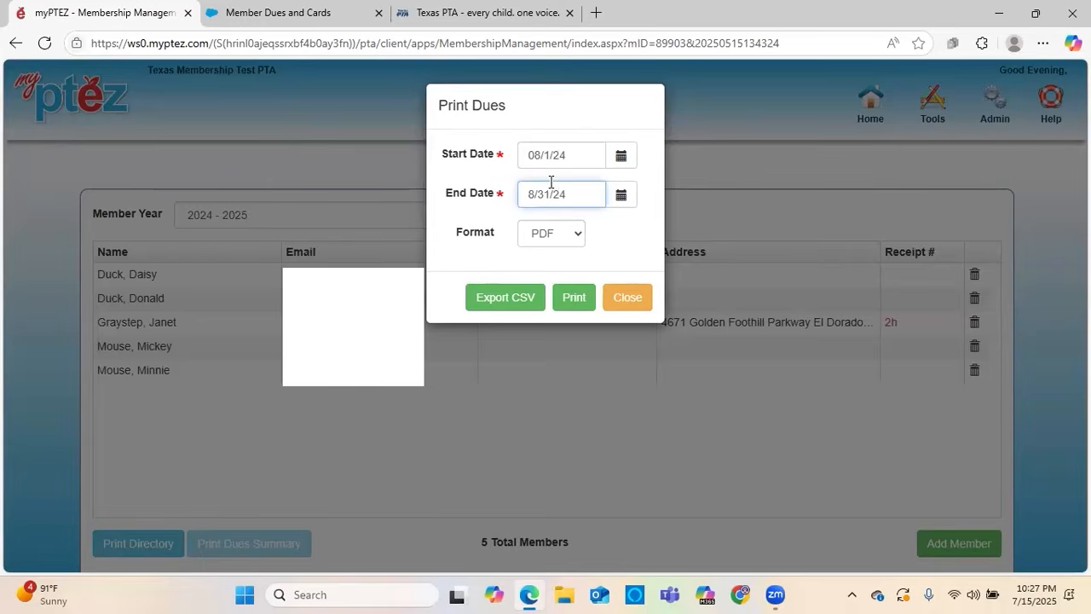
{"action": "left_click", "coordinate": [502, 305]}
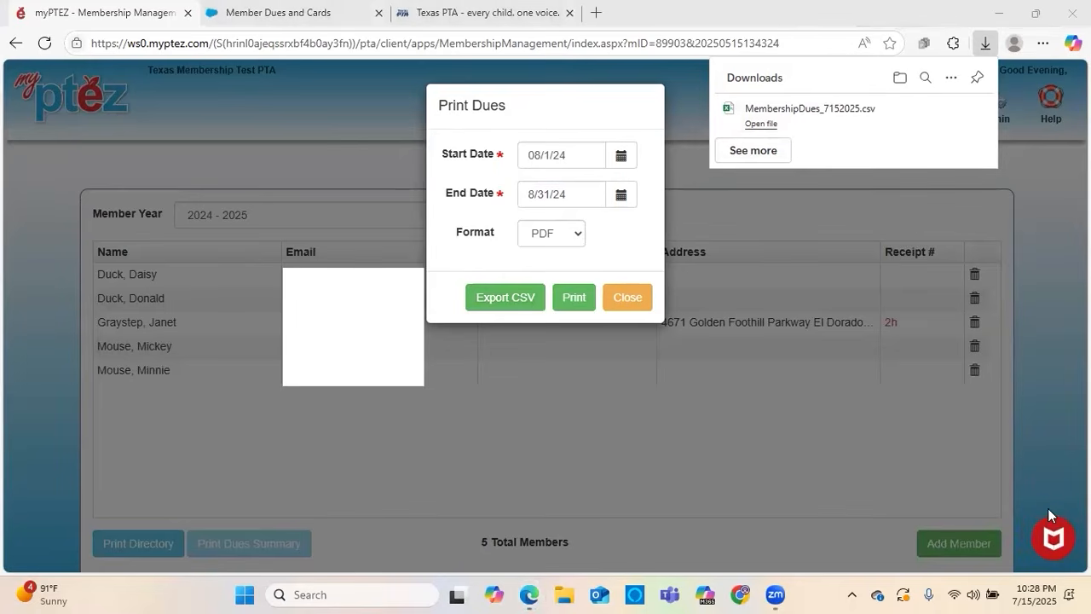
{"action": "left_click", "coordinate": [626, 308]}
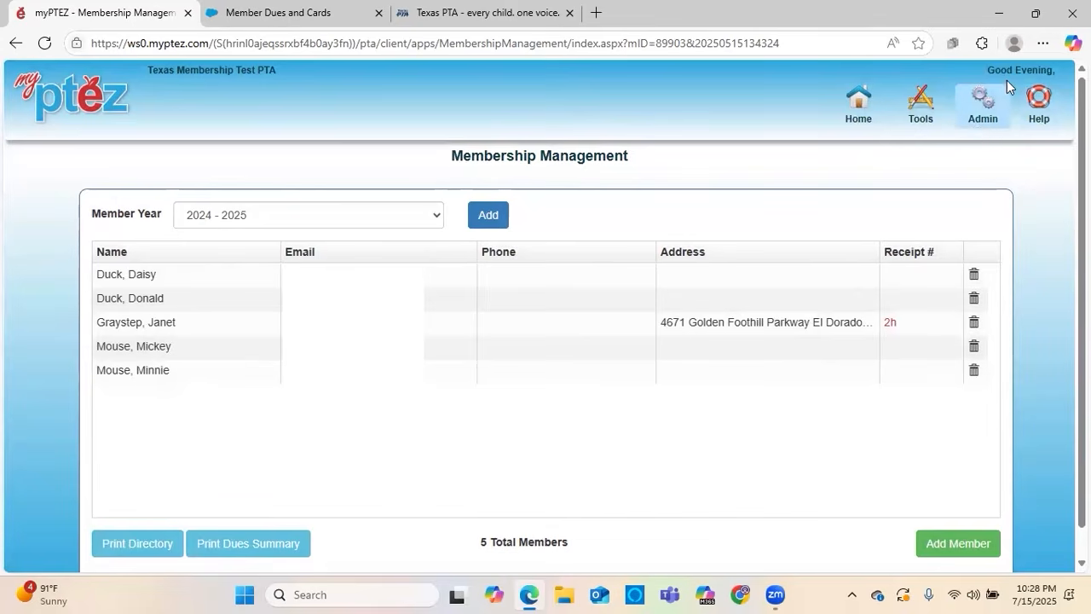
Switch to the Texas PTA website and open the Digital Rosters, Dues and Membership Cards page within Grow Your Membership
{"action": "left_click", "coordinate": [455, 8]}
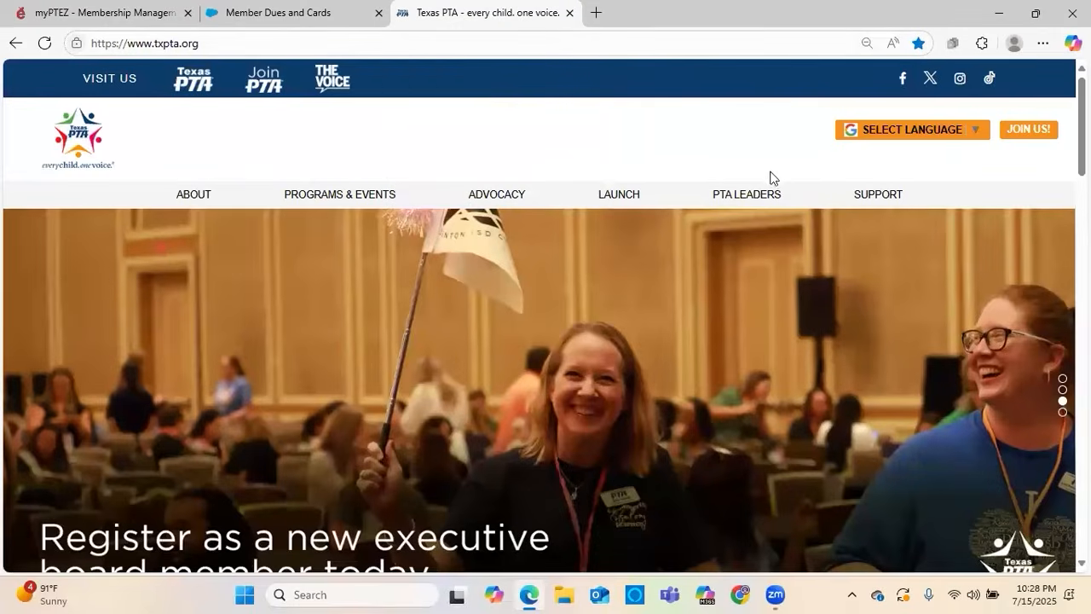
{"action": "mouse_move", "coordinate": [761, 201]}
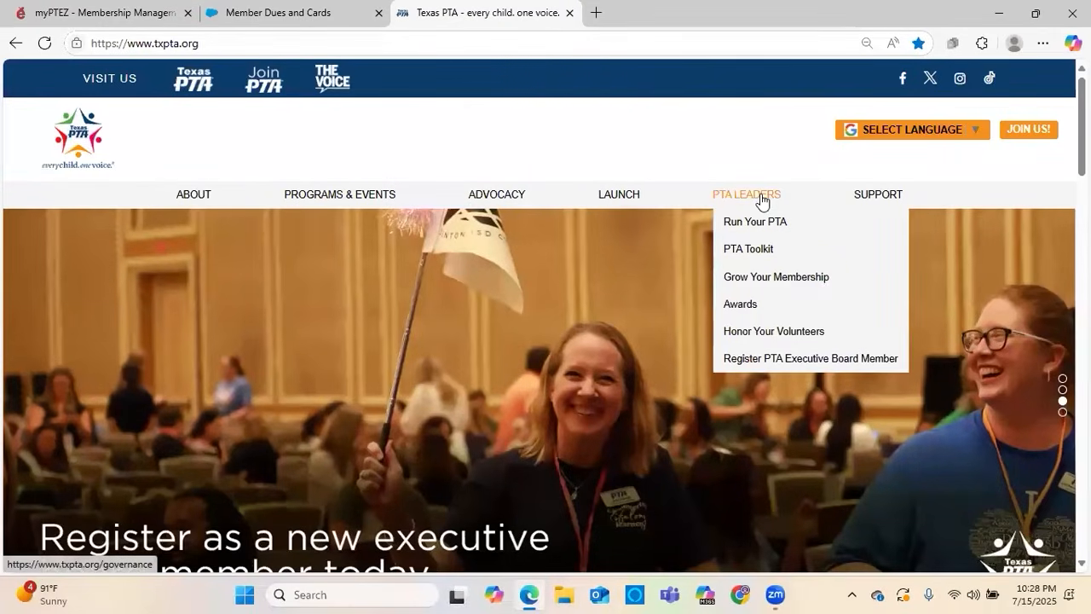
{"action": "left_click", "coordinate": [768, 283]}
{"action": "scroll", "coordinate": [381, 264], "scroll_direction": "down", "scroll_amount": 4}
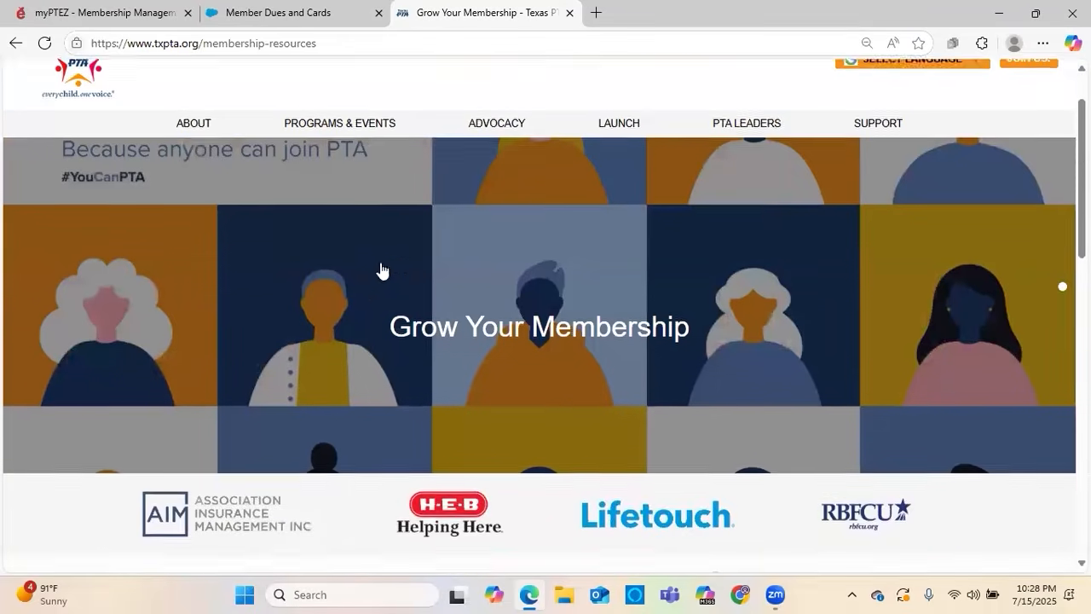
{"action": "scroll", "coordinate": [210, 288], "scroll_direction": "down", "scroll_amount": 2}
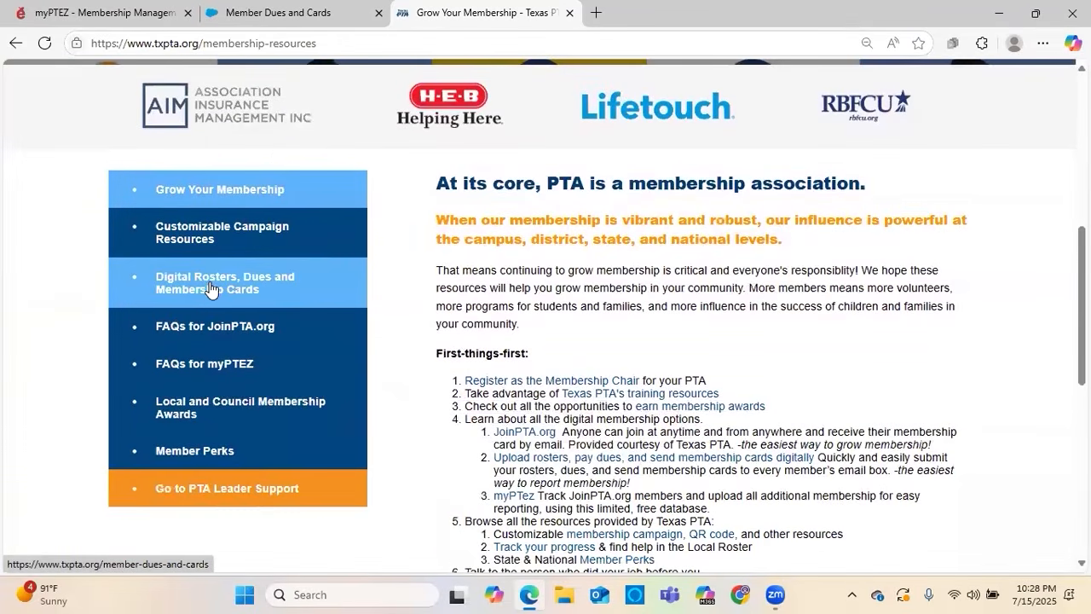
{"action": "left_click", "coordinate": [281, 286]}
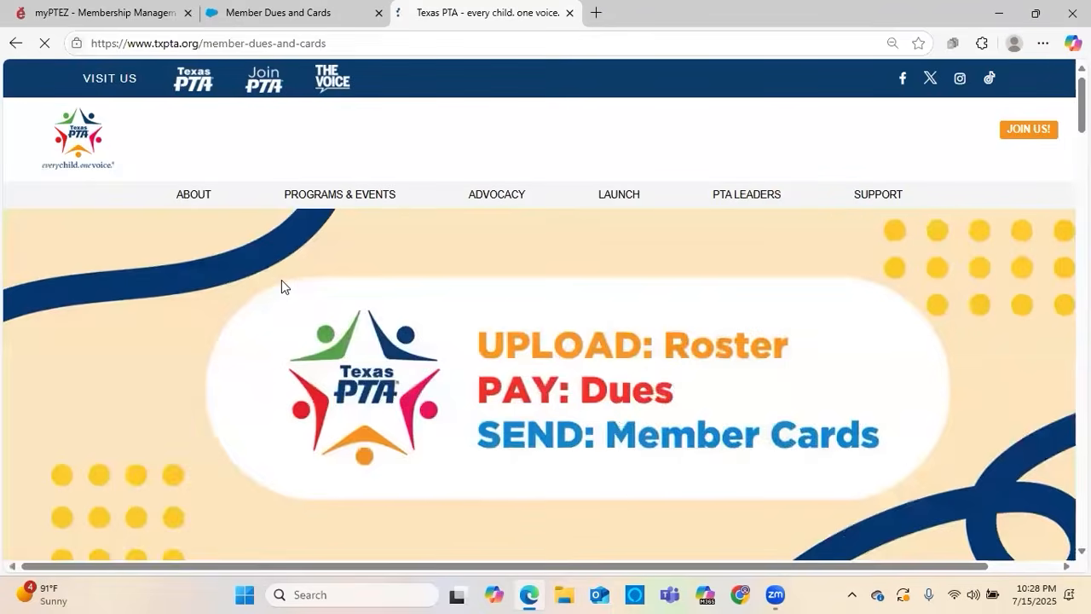
Review the digital reporting steps, the Tips & Tricks for Successful Reporting and the FAQs on the page
{"action": "scroll", "coordinate": [281, 286], "scroll_direction": "down", "scroll_amount": 1}
{"action": "scroll", "coordinate": [281, 287], "scroll_direction": "down", "scroll_amount": 10}
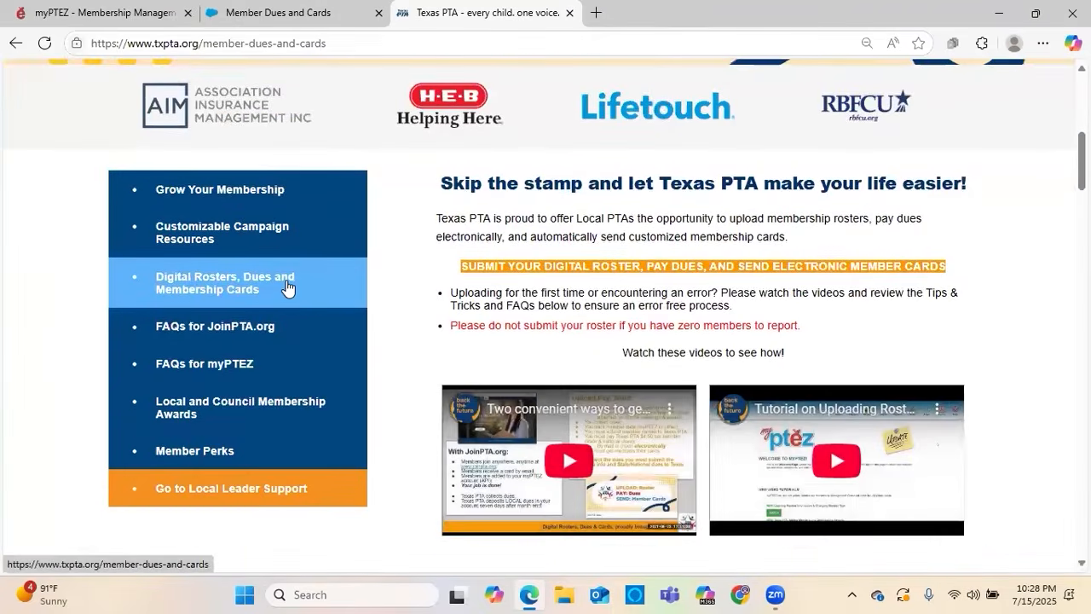
{"action": "scroll", "coordinate": [287, 288], "scroll_direction": "down", "scroll_amount": 5}
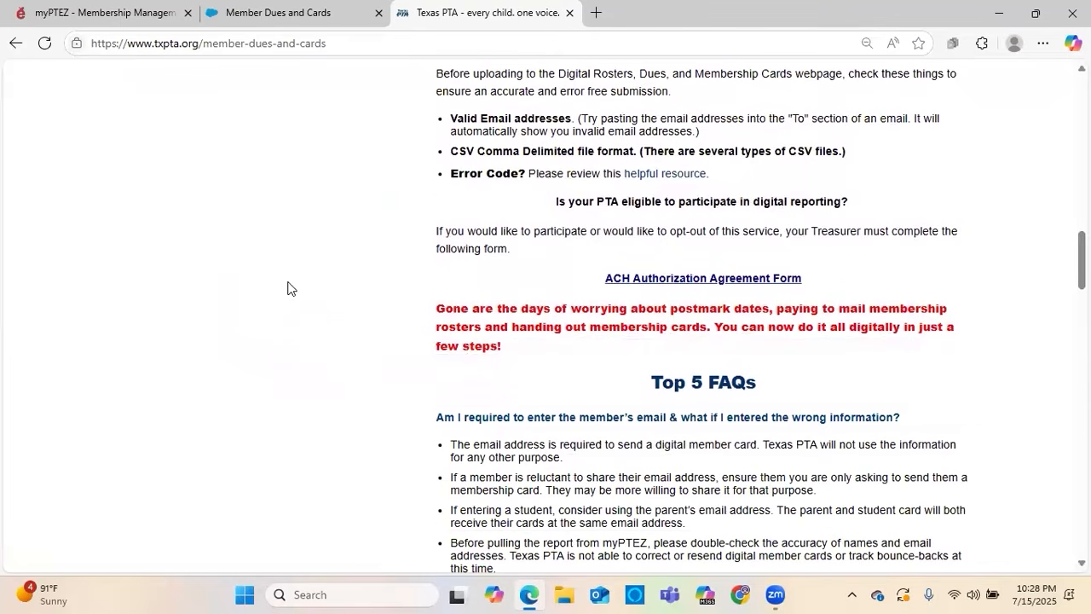
{"action": "scroll", "coordinate": [287, 288], "scroll_direction": "down", "scroll_amount": 2}
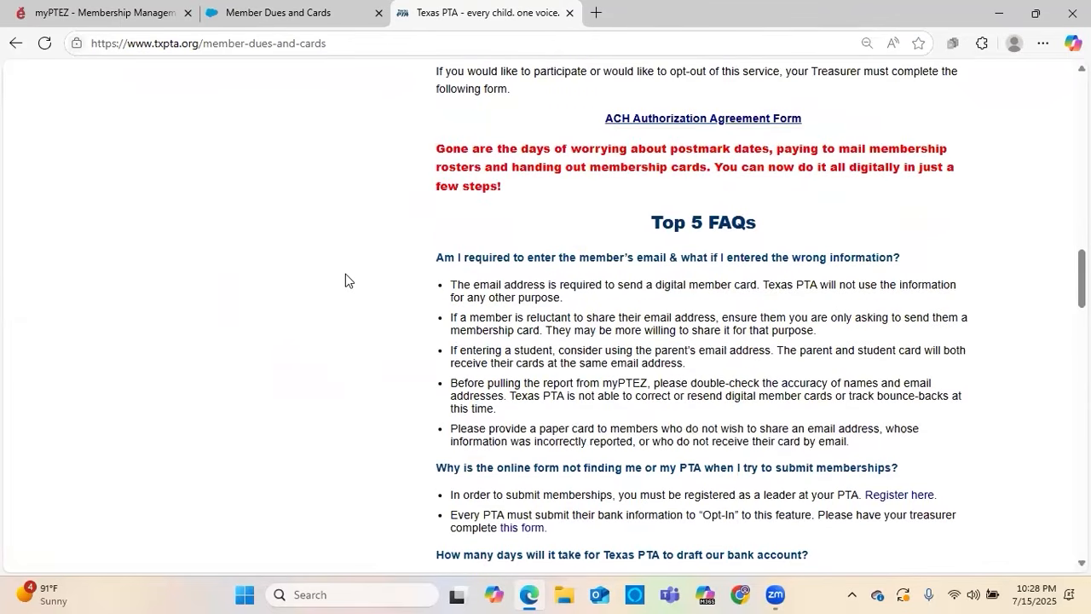
{"action": "scroll", "coordinate": [345, 274], "scroll_direction": "up", "scroll_amount": 3}
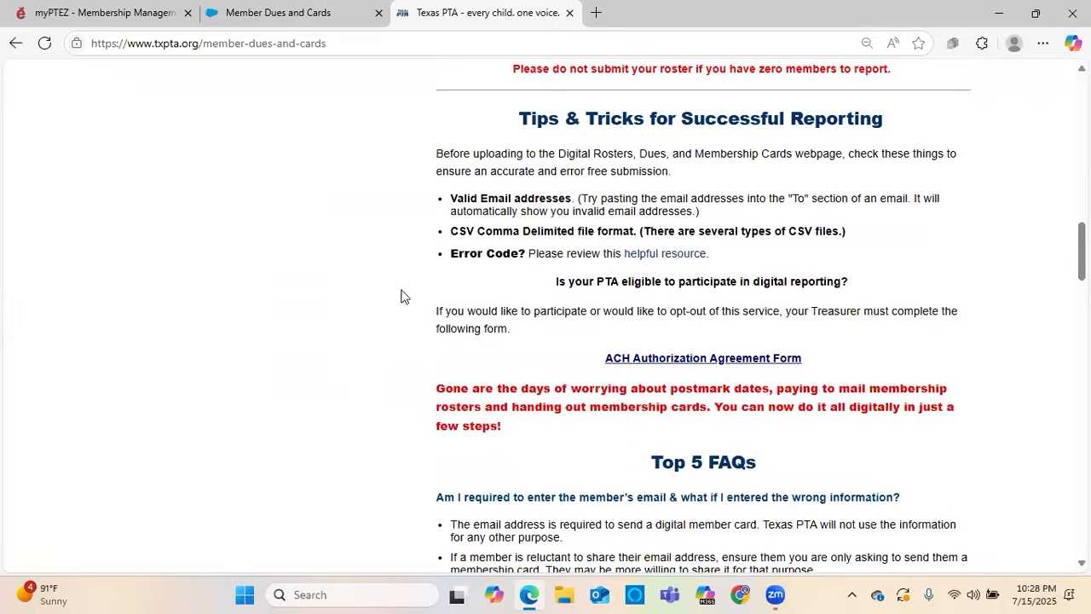
{"action": "scroll", "coordinate": [401, 296], "scroll_direction": "down", "scroll_amount": 2}
{"action": "scroll", "coordinate": [402, 295], "scroll_direction": "down", "scroll_amount": 7}
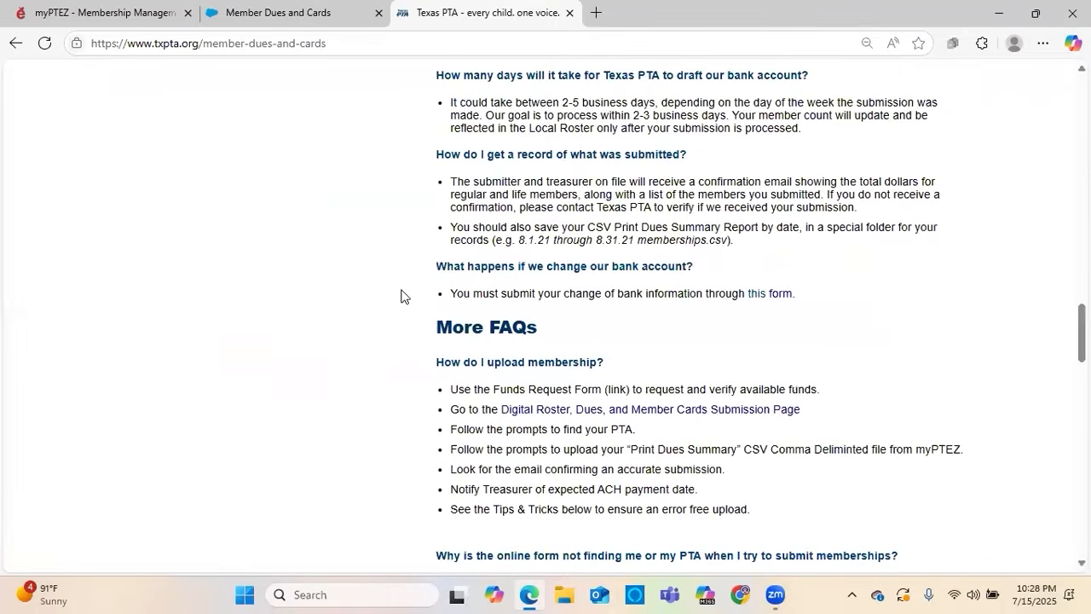
{"action": "scroll", "coordinate": [401, 295], "scroll_direction": "down", "scroll_amount": 2}
{"action": "scroll", "coordinate": [402, 296], "scroll_direction": "up", "scroll_amount": 15}
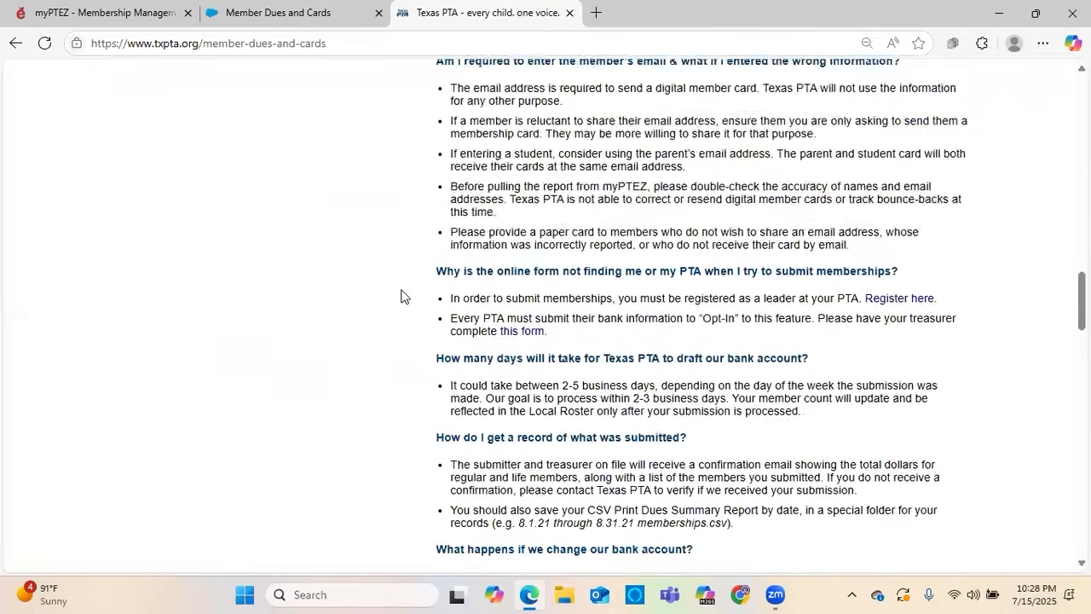
{"action": "scroll", "coordinate": [563, 370], "scroll_direction": "down", "scroll_amount": 1}
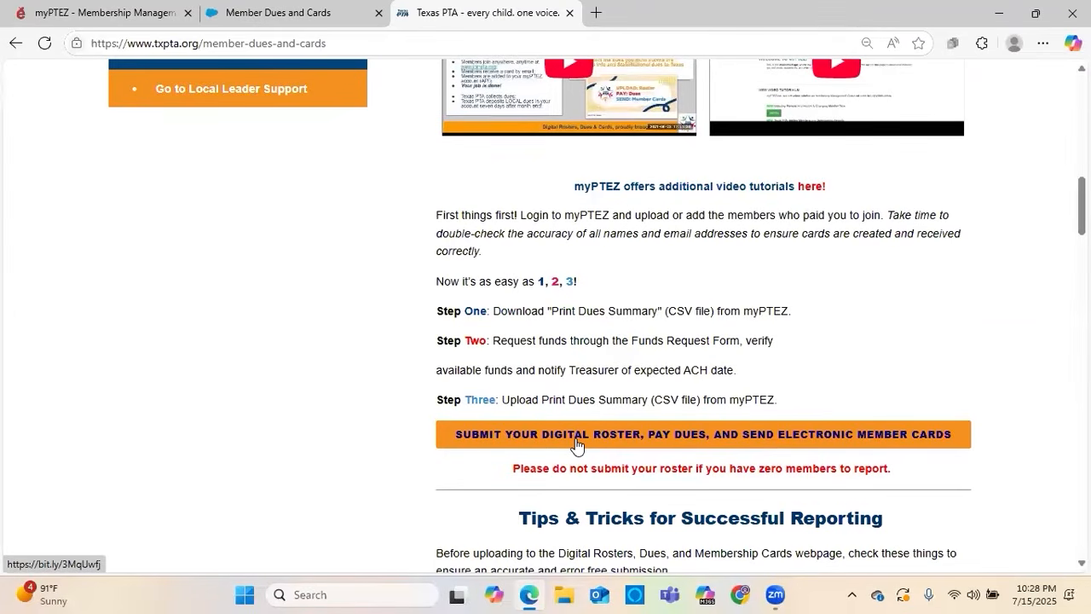
Open the Member Dues and Cards submission form for the digital roster and review its three-step instructions
{"action": "scroll", "coordinate": [576, 444], "scroll_direction": "up", "scroll_amount": 1}
{"action": "left_click", "coordinate": [599, 508]}
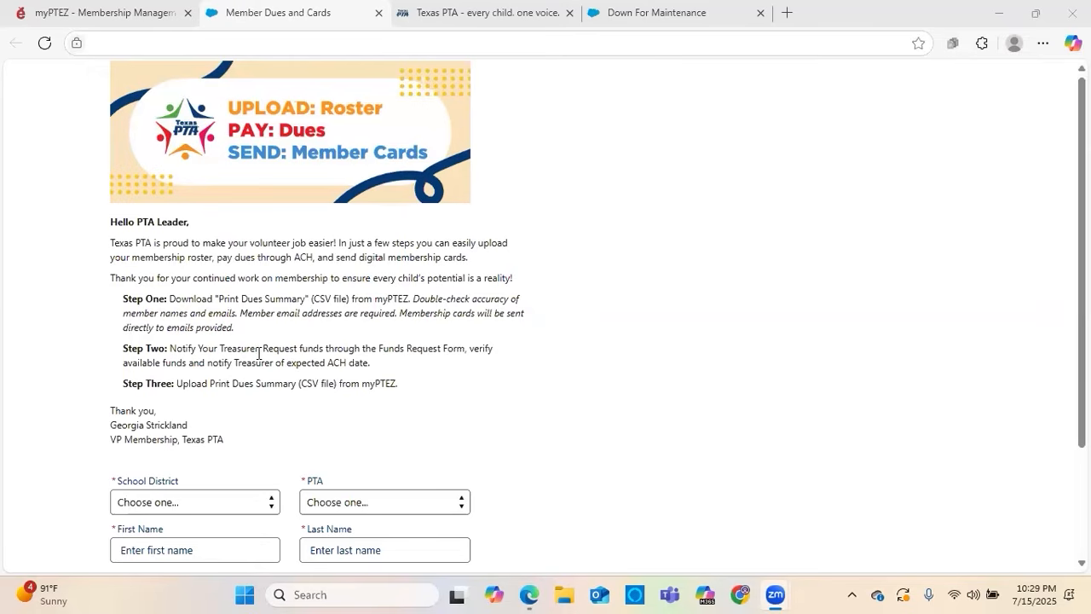
{"action": "scroll", "coordinate": [78, 256], "scroll_direction": "down", "scroll_amount": 1}
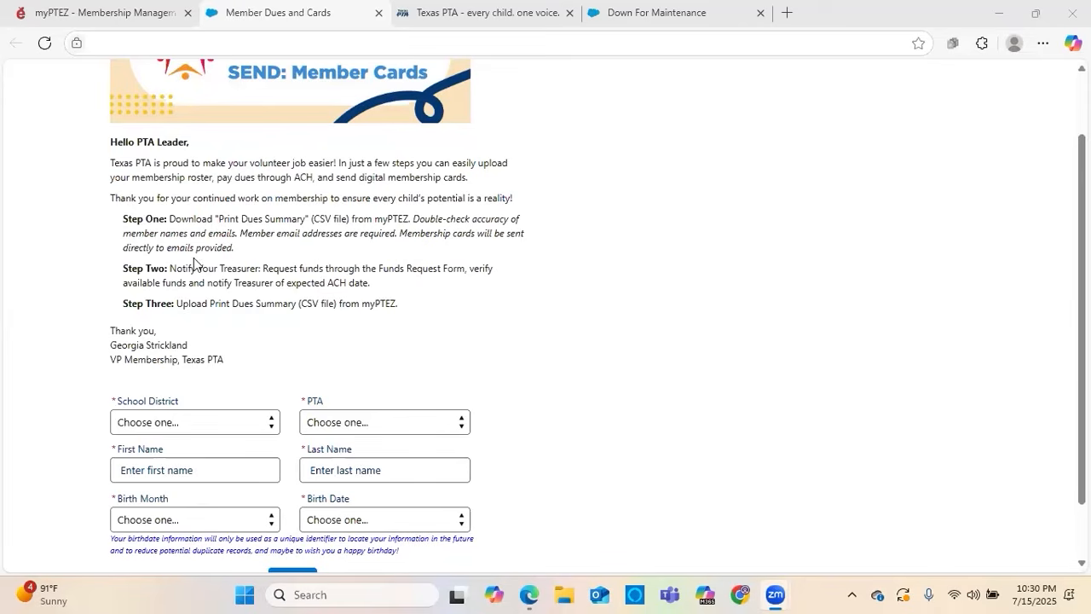
{"action": "left_click", "coordinate": [96, 274]}
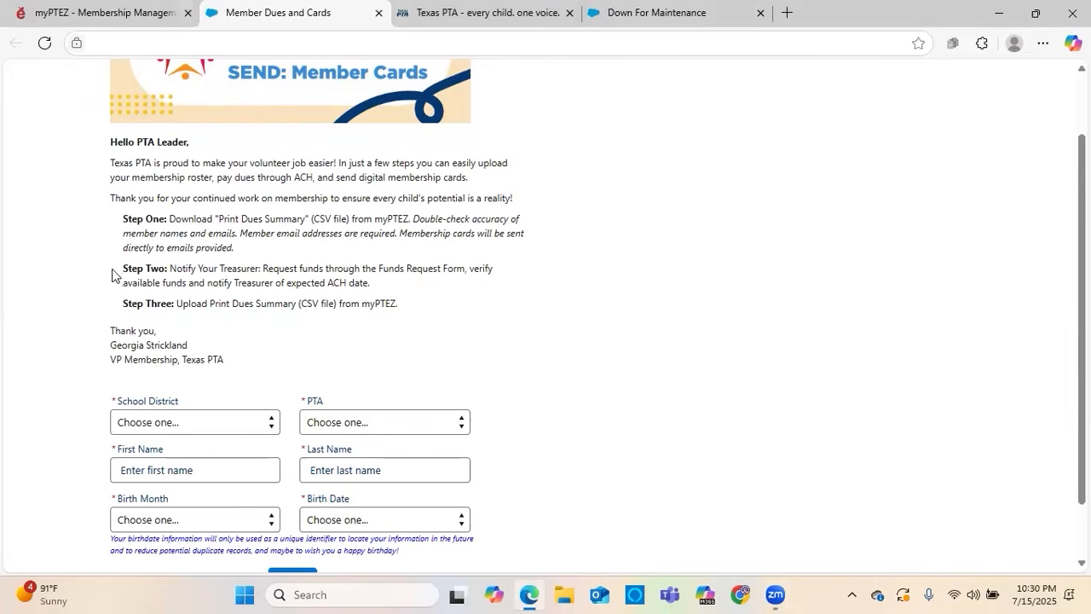
{"action": "scroll", "coordinate": [114, 281], "scroll_direction": "down", "scroll_amount": 1}
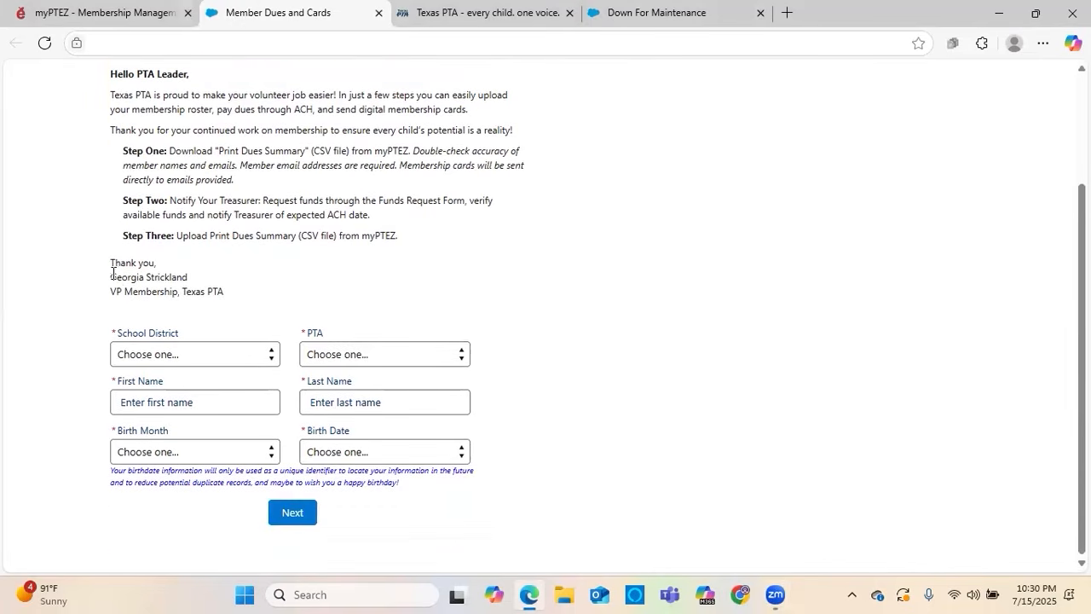
Set the school district to Statewide ISD and the PTA to Lone Star Statewide
{"action": "left_click", "coordinate": [180, 356]}
{"action": "scroll", "coordinate": [174, 308], "scroll_direction": "down", "scroll_amount": 20}
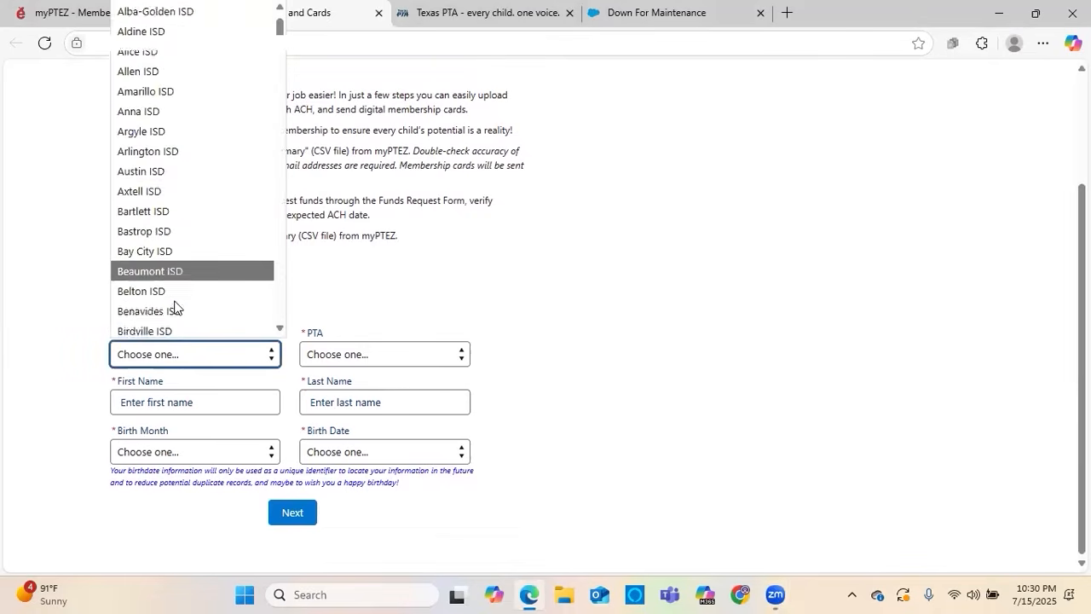
{"action": "scroll", "coordinate": [175, 305], "scroll_direction": "down", "scroll_amount": 20}
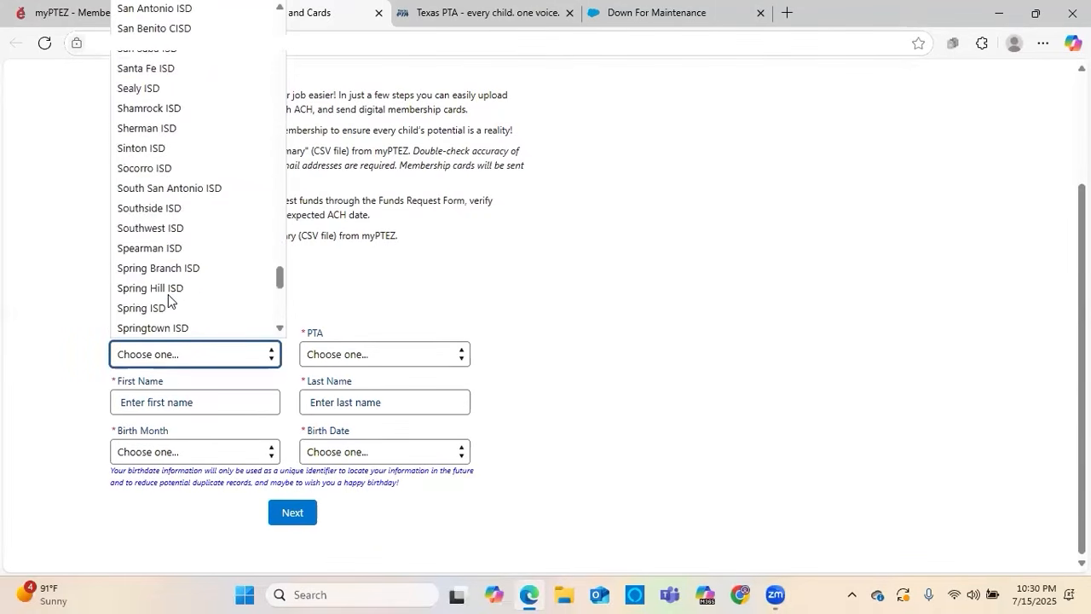
{"action": "scroll", "coordinate": [168, 296], "scroll_direction": "down", "scroll_amount": 3}
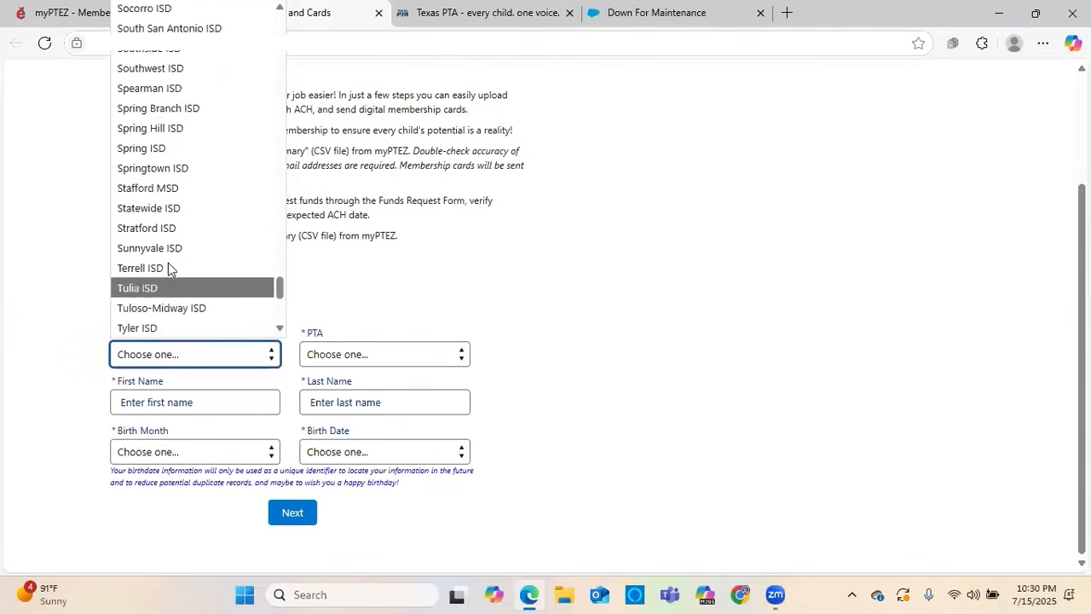
{"action": "left_click", "coordinate": [174, 213]}
{"action": "left_click", "coordinate": [389, 356]}
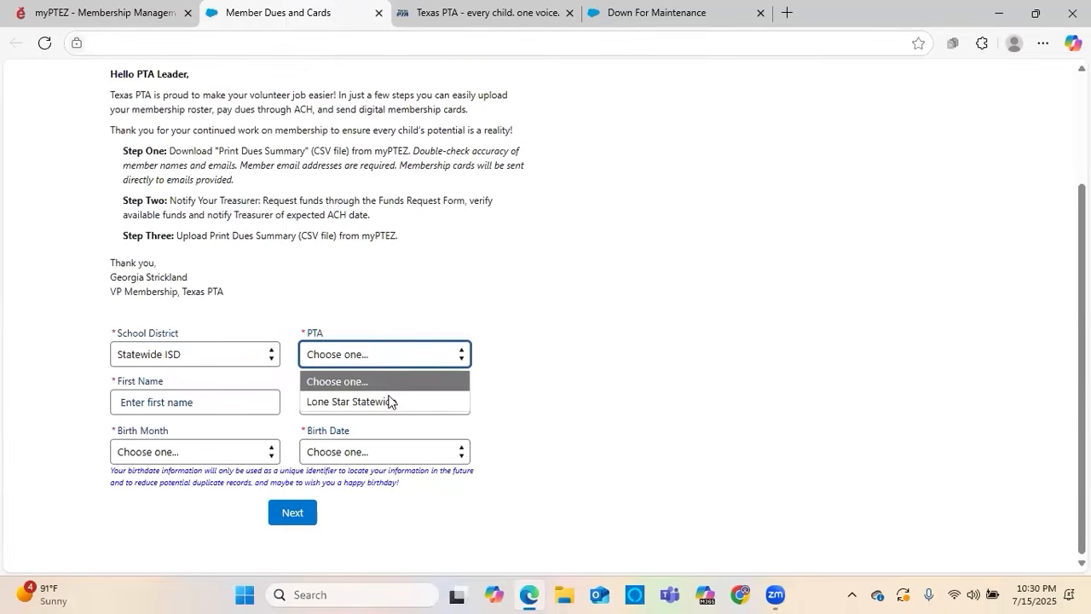
{"action": "left_click", "coordinate": [389, 401]}
Enter the PTA leader's first and last name in the form
{"action": "left_click", "coordinate": [199, 404]}
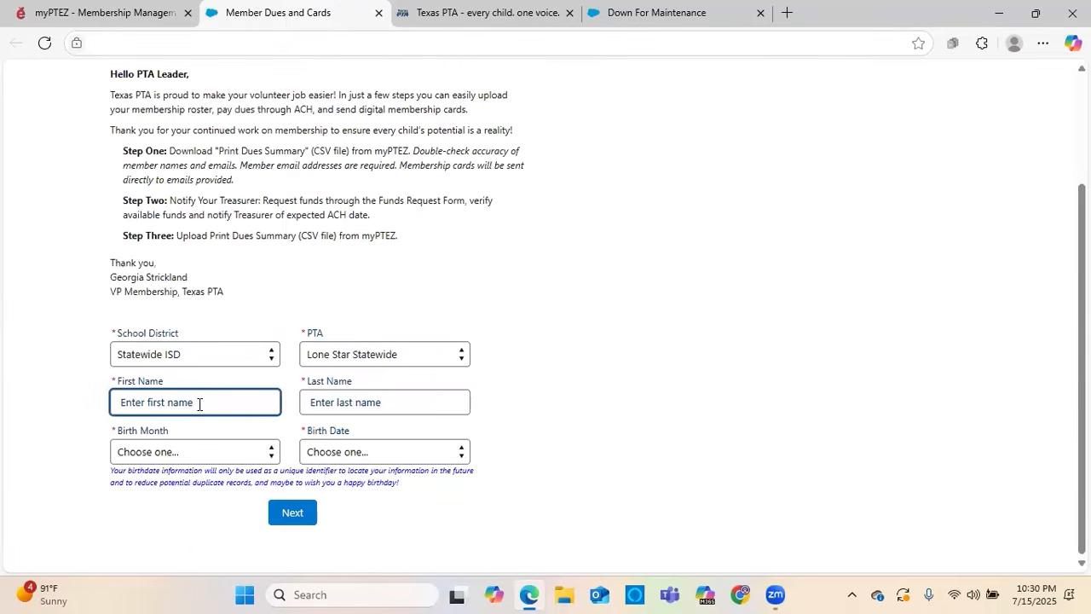
{"action": "key", "text": "Tab"}
Fill in the PTA leader's birth month and birth date, and submit the identification form
{"action": "key", "text": "Tab"}
{"action": "key", "text": "d"}
{"action": "key", "text": "Tab"}
{"action": "key", "text": "2"}
{"action": "key", "text": "0"}
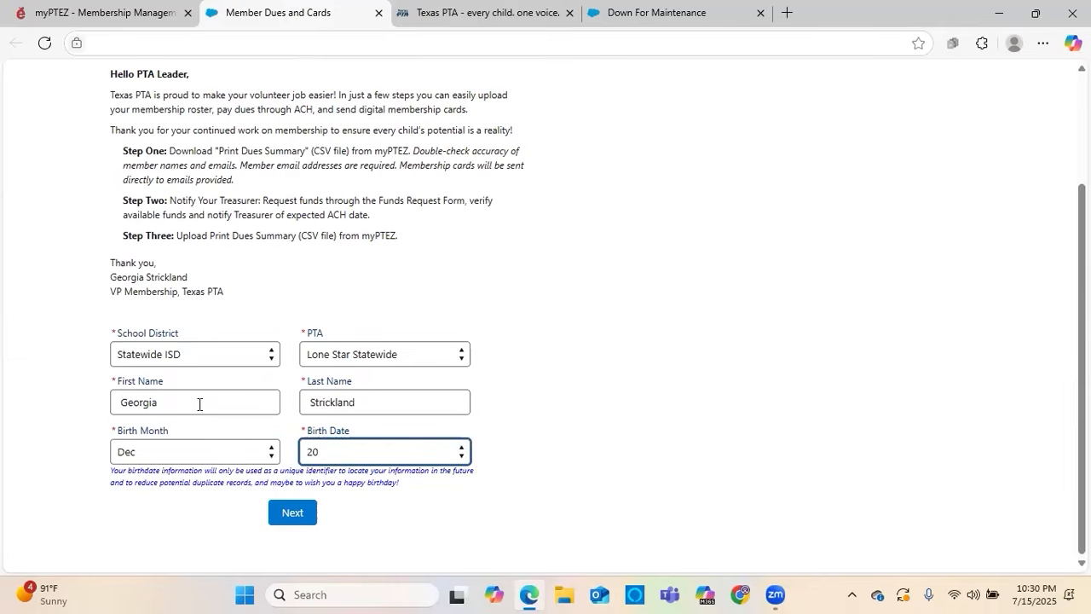
{"action": "left_click", "coordinate": [428, 446]}
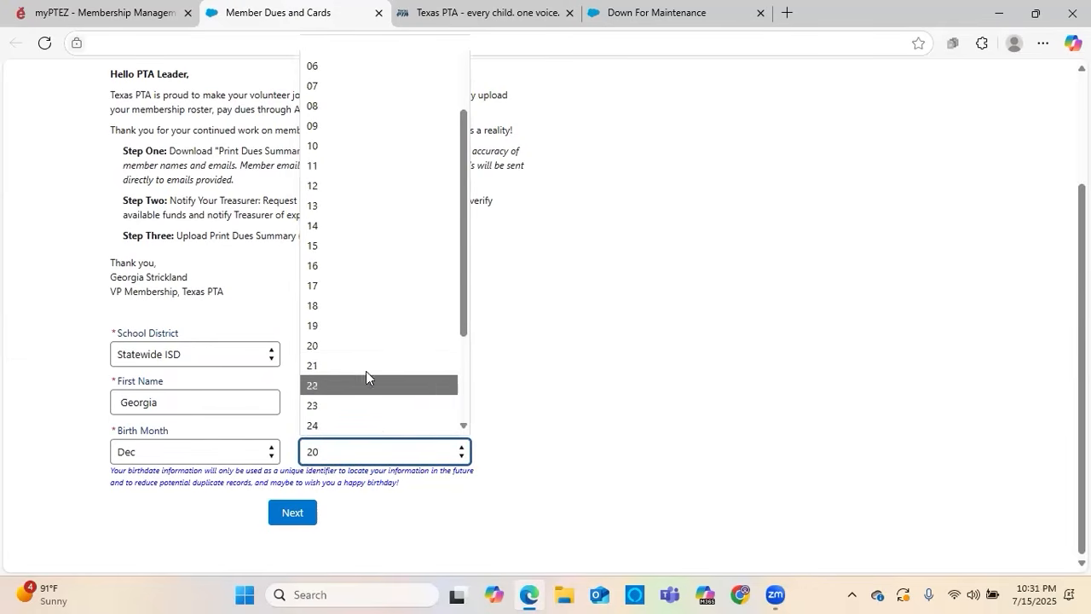
{"action": "left_click", "coordinate": [366, 367]}
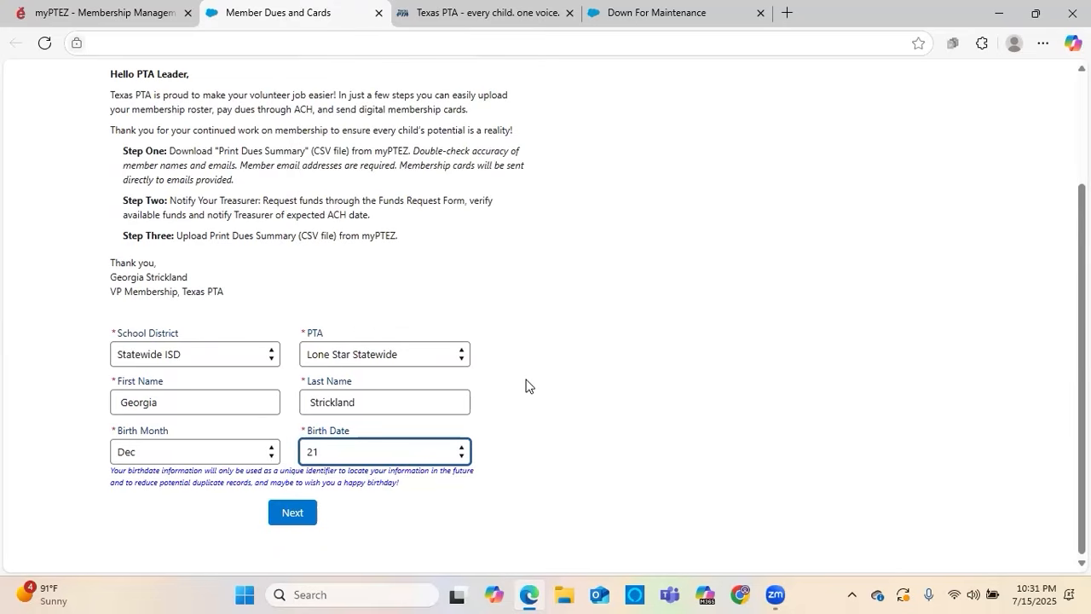
{"action": "key", "text": "Tab"}
{"action": "key", "text": "Return"}
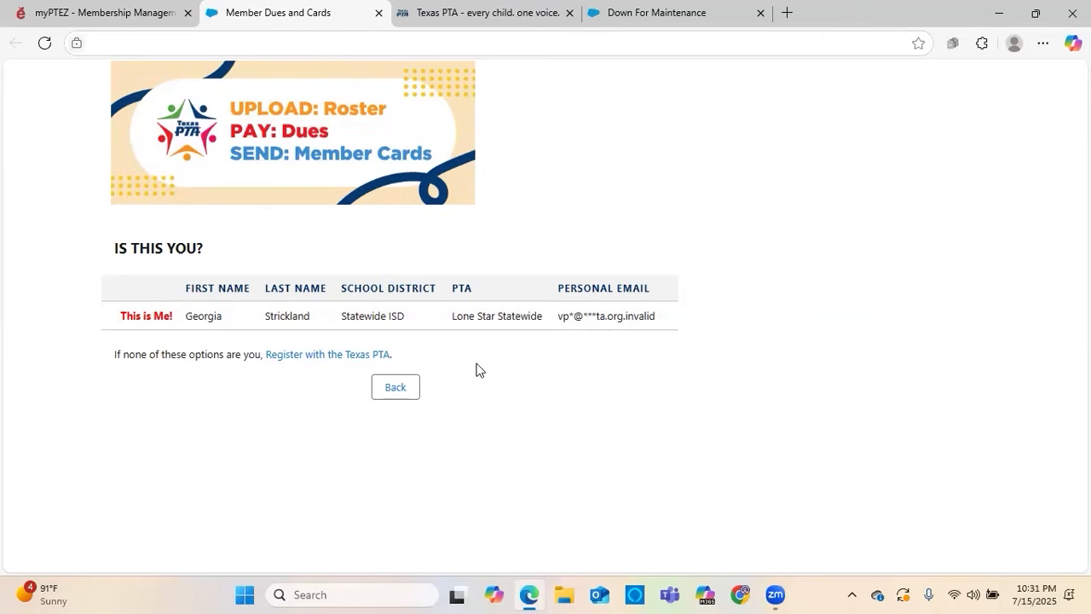
Confirm the matching leader record and accept both acknowledgements, on digital membership cards and on notifying the Treasurer
{"action": "left_click", "coordinate": [150, 316]}
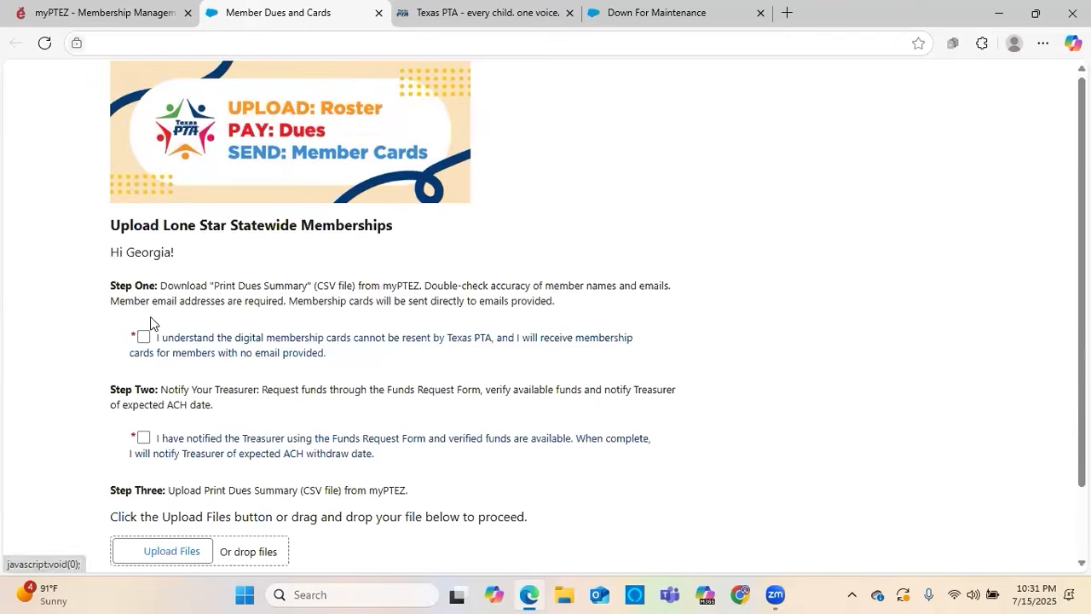
{"action": "scroll", "coordinate": [90, 307], "scroll_direction": "down", "scroll_amount": 2}
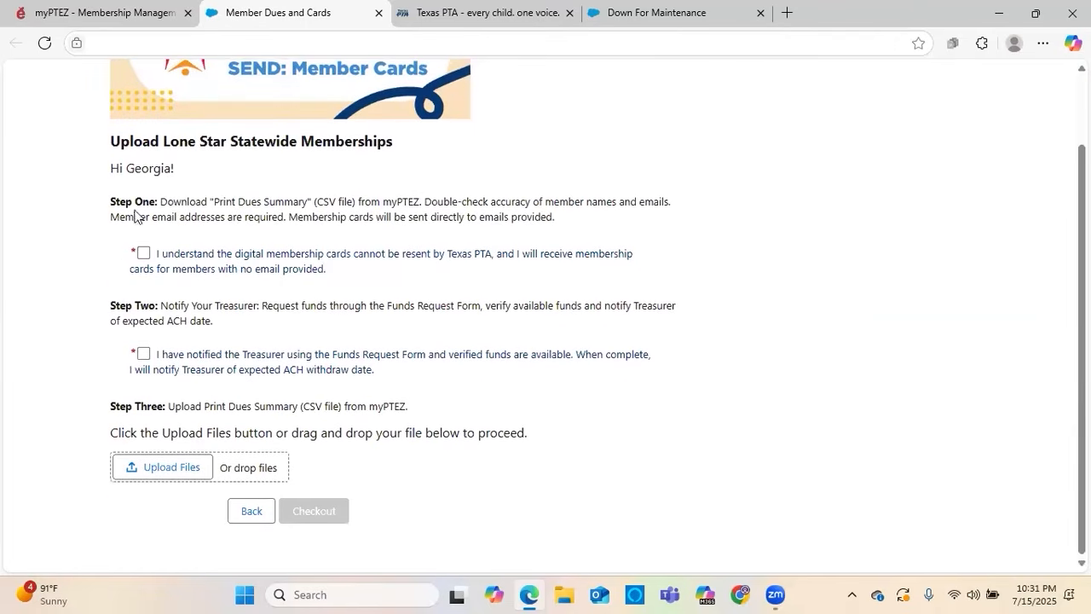
{"action": "left_click", "coordinate": [144, 254]}
{"action": "left_click", "coordinate": [143, 353]}
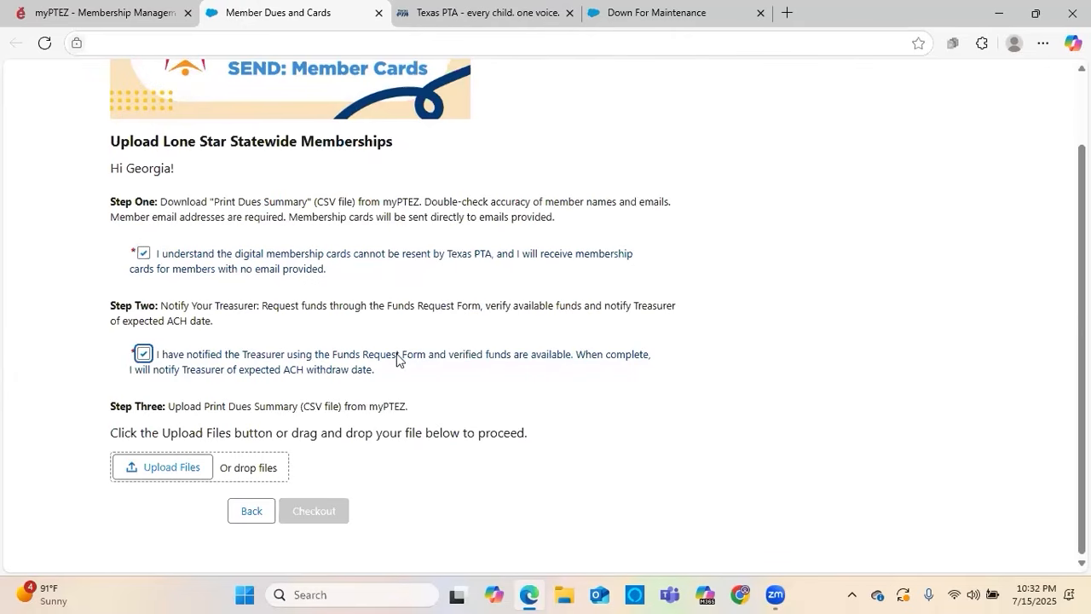